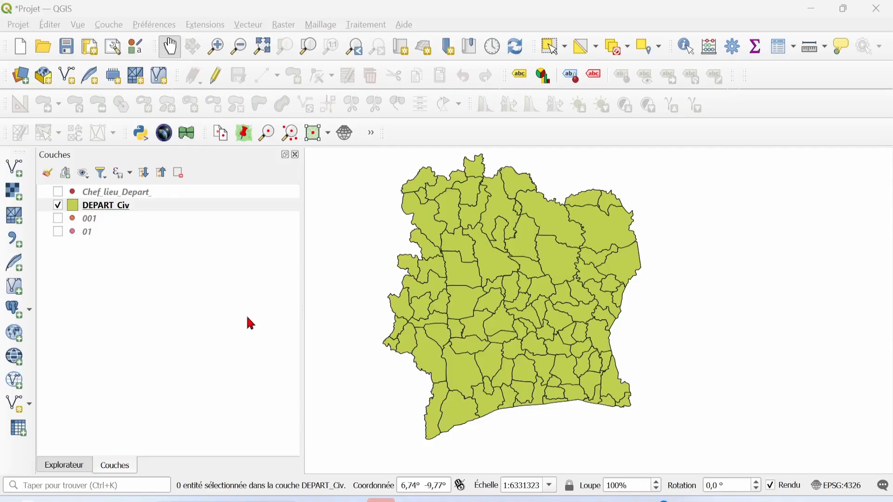
Open the filter query builder for the DEPART_Civ layer and review its available fields
click(147, 209)
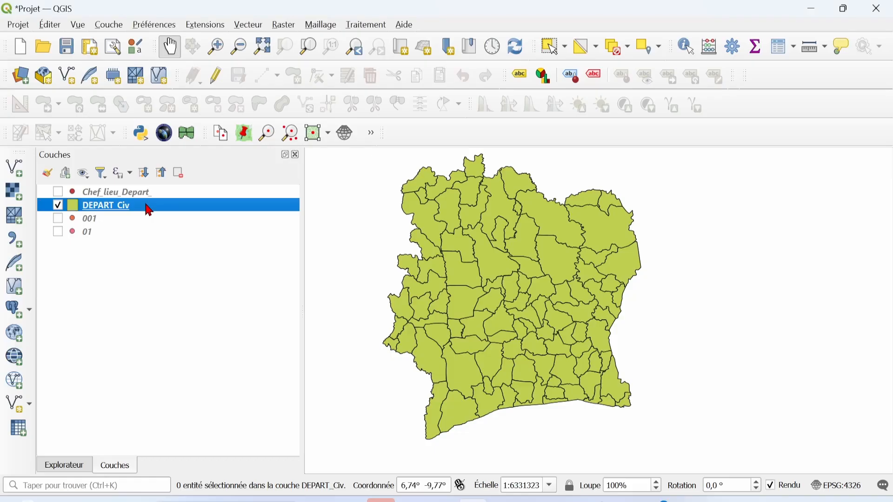
right_click(149, 210)
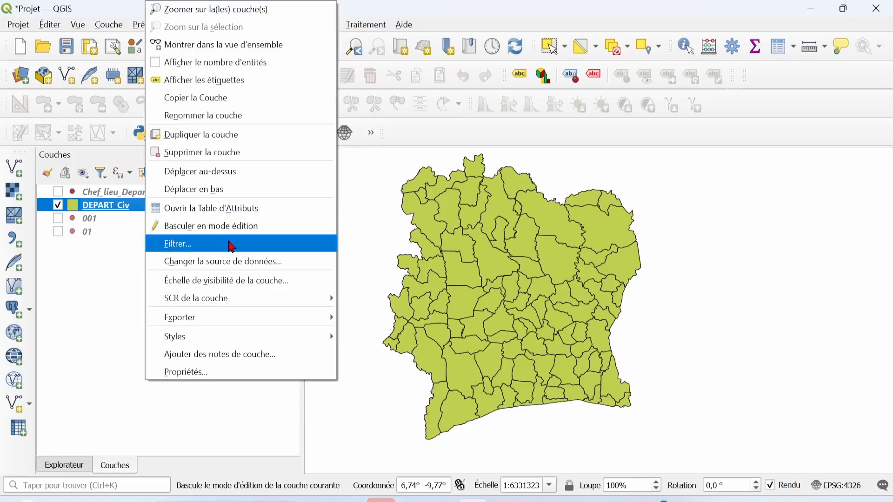
click(237, 246)
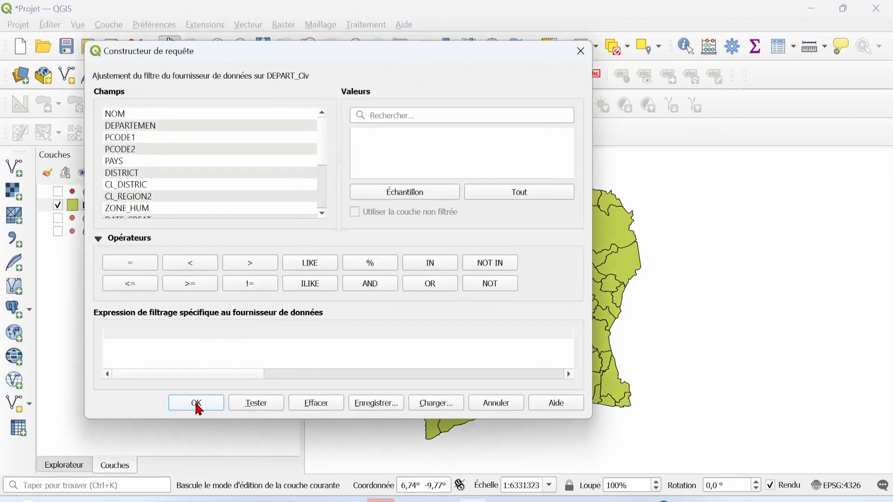
drag(260, 52, 352, 18)
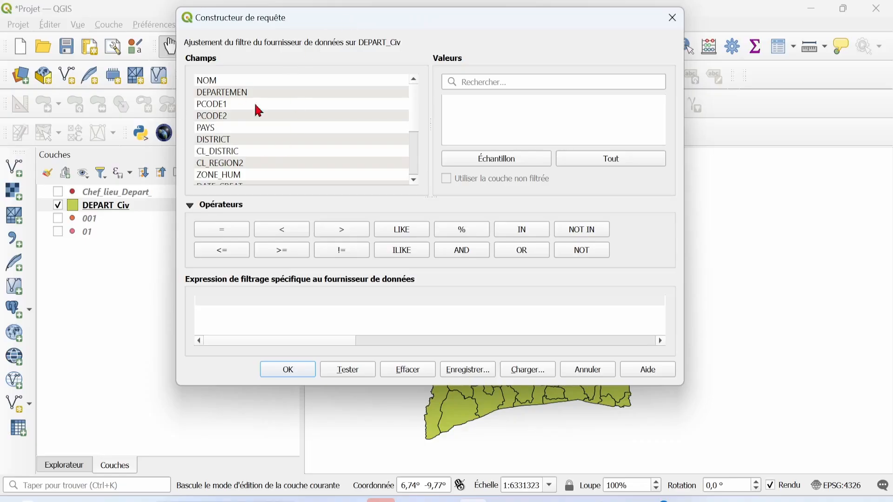
scroll(276, 147, down, 3)
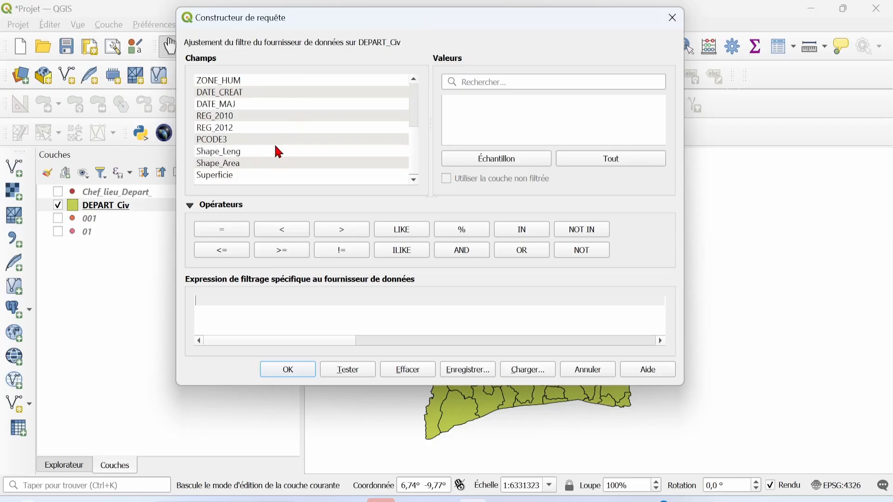
scroll(276, 147, up, 3)
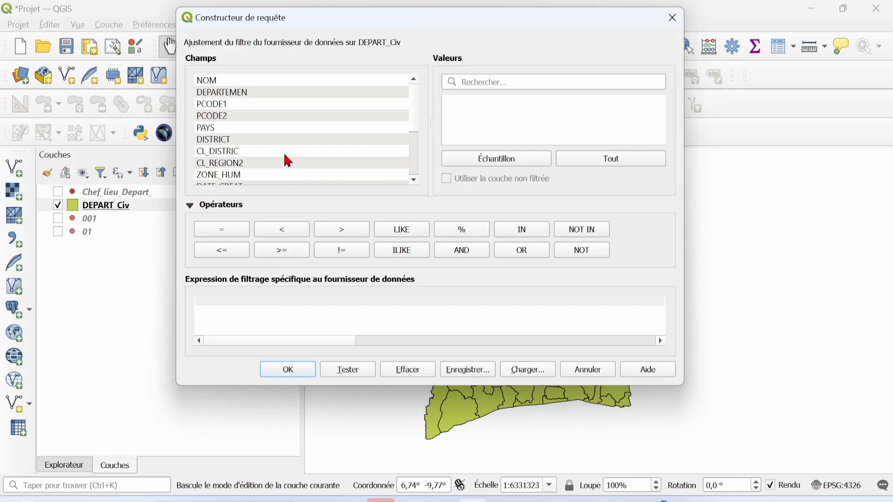
Start the filter expression with the DISTRICT field and the equals operator, and load sample values for that field
double_click(230, 153)
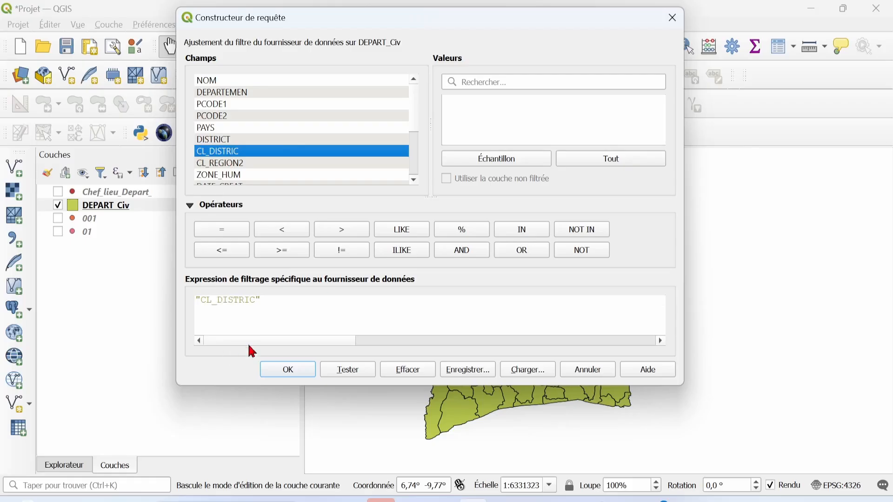
drag(281, 302, 152, 308)
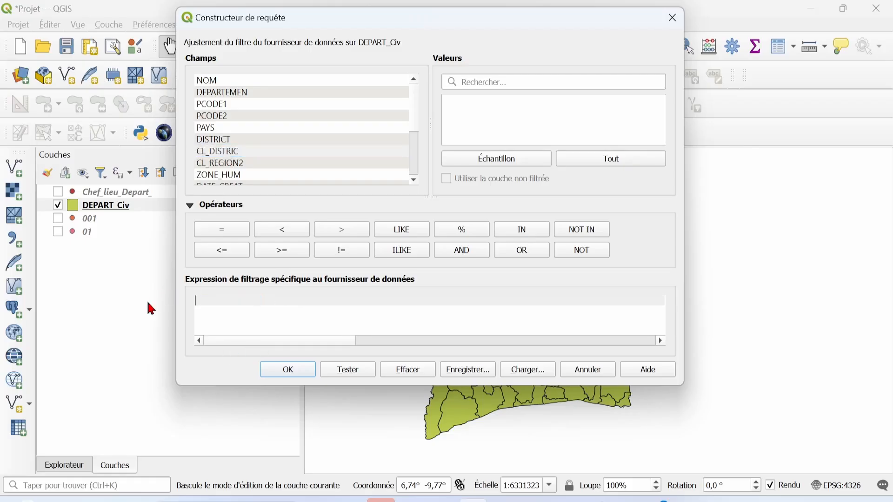
double_click(219, 140)
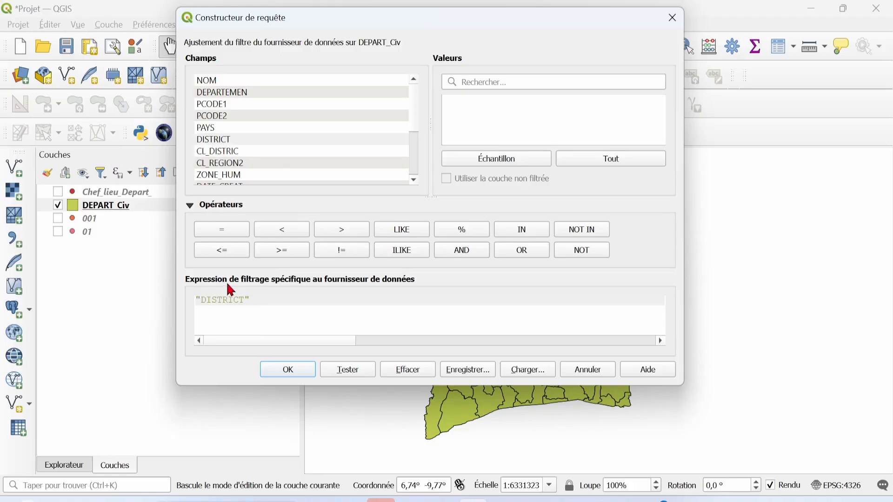
click(225, 235)
click(483, 160)
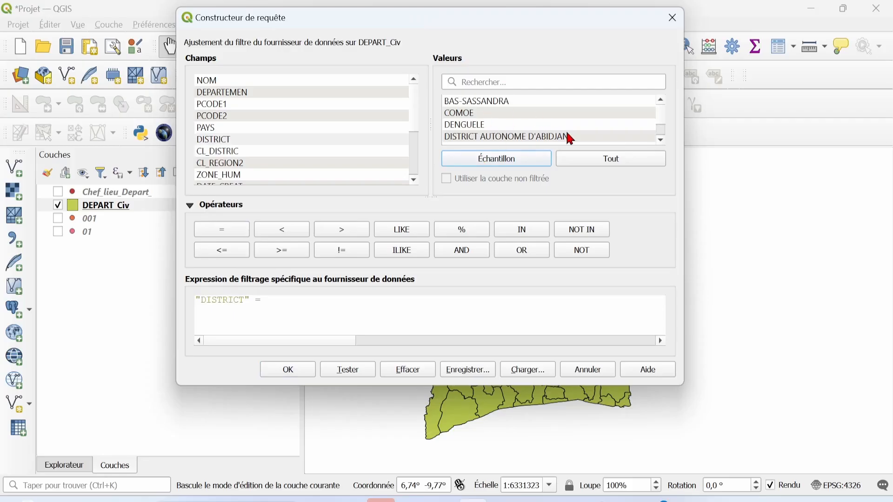
Complete the expression as "DISTRICT" = 'VALLE DU BANDAMA' and apply the filter to the DEPART_Civ layer
click(661, 139)
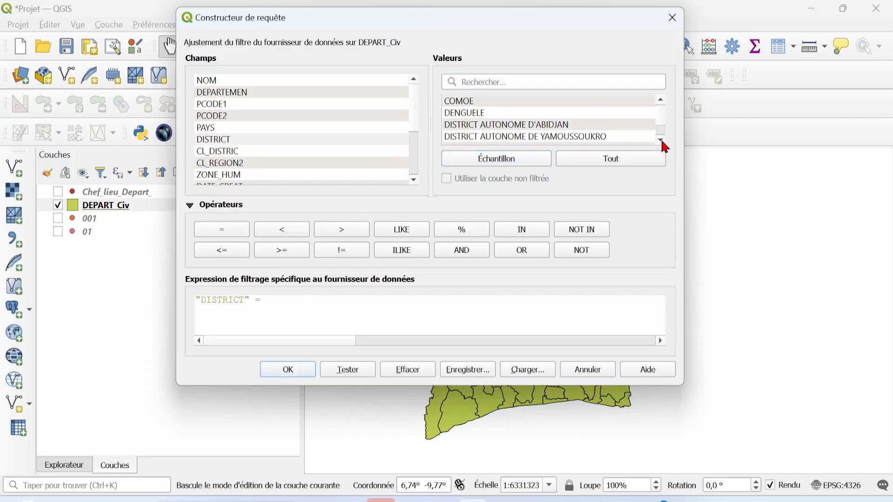
click(661, 139)
click(661, 140)
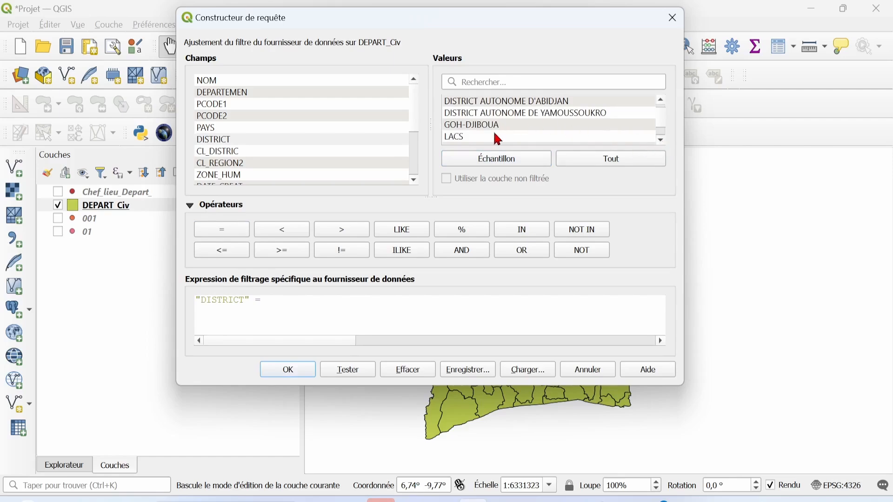
click(661, 139)
click(661, 140)
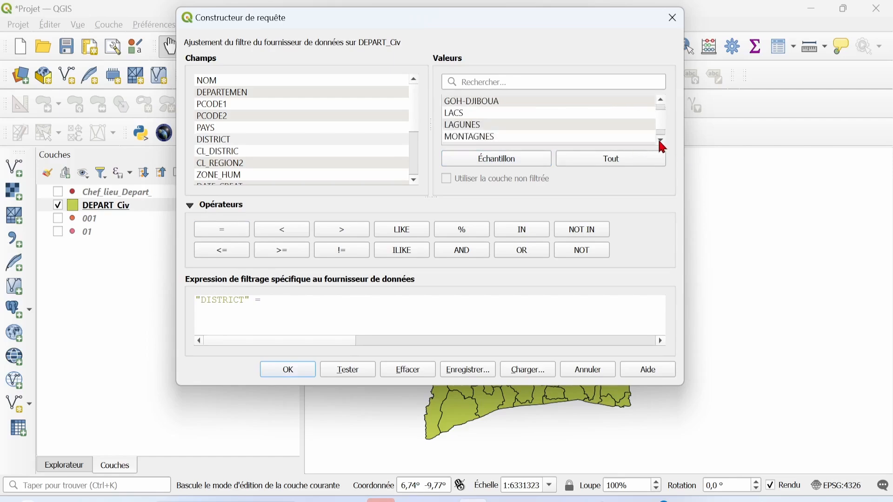
click(660, 139)
click(661, 139)
click(660, 139)
click(661, 139)
click(661, 139)
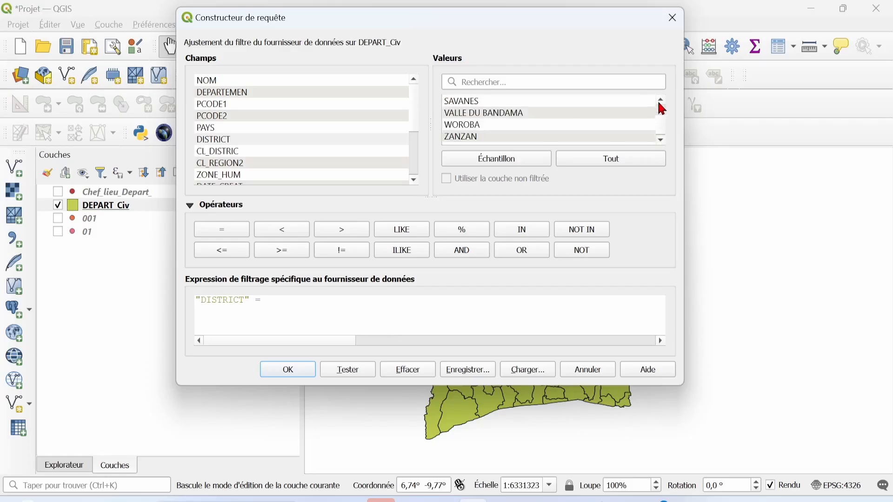
double_click(523, 114)
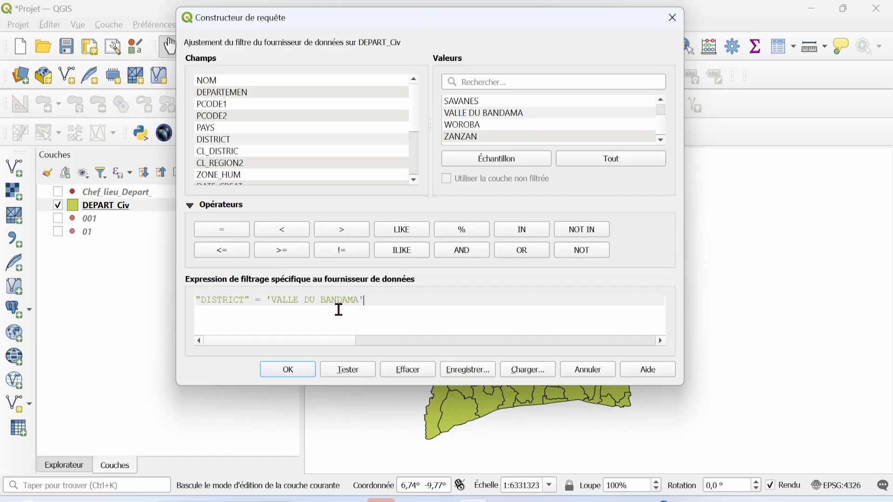
click(302, 372)
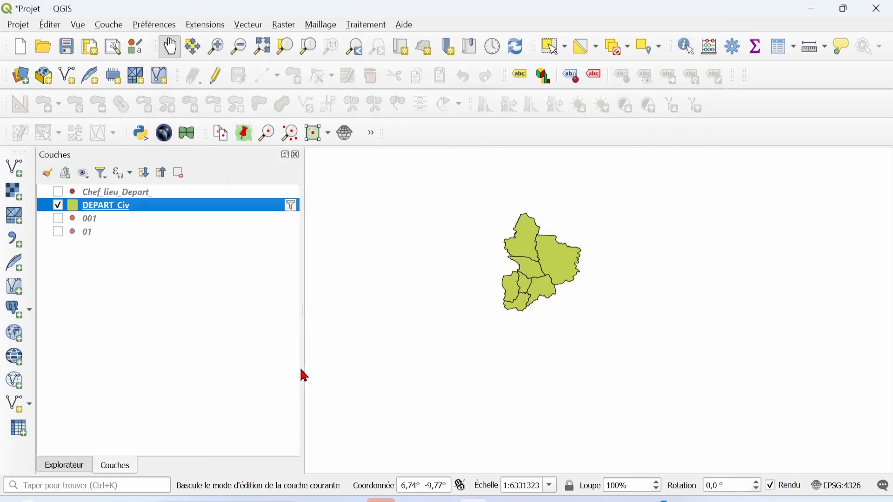
scroll(574, 244, up, 2)
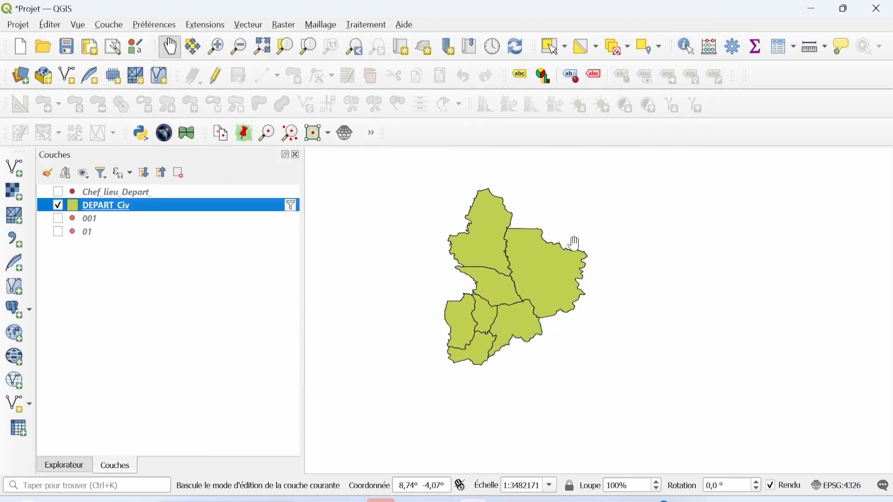
drag(548, 275, 567, 273)
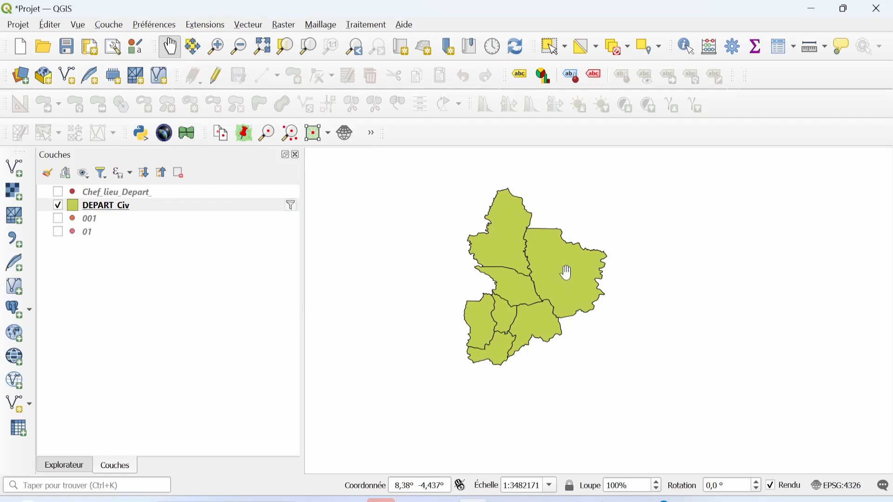
Reopen the filter on the DEPART_Civ layer and delete its expression
click(290, 209)
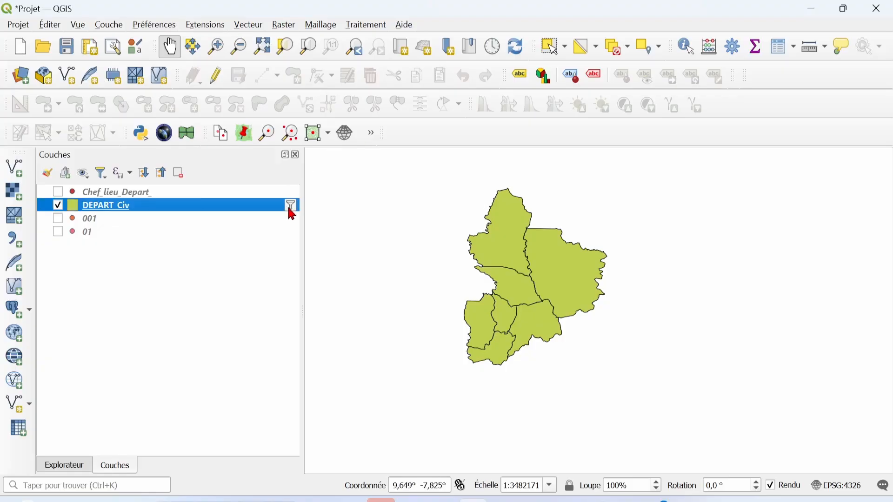
click(291, 207)
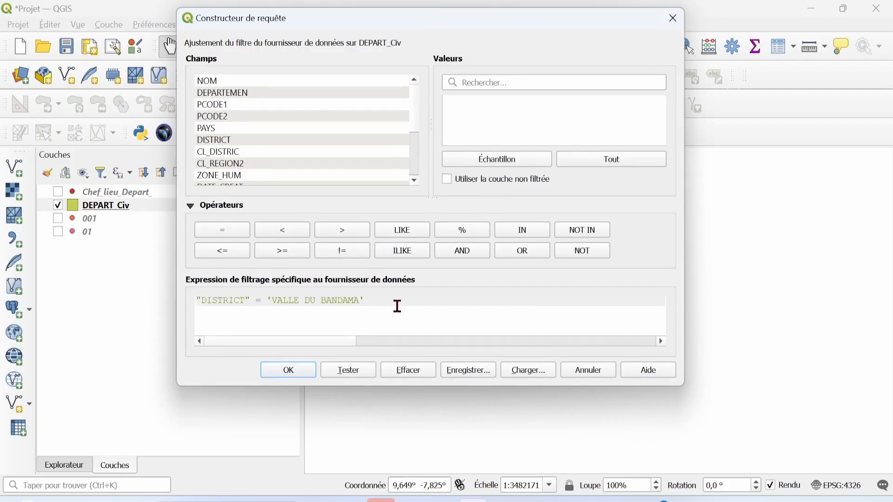
drag(397, 306, 160, 305)
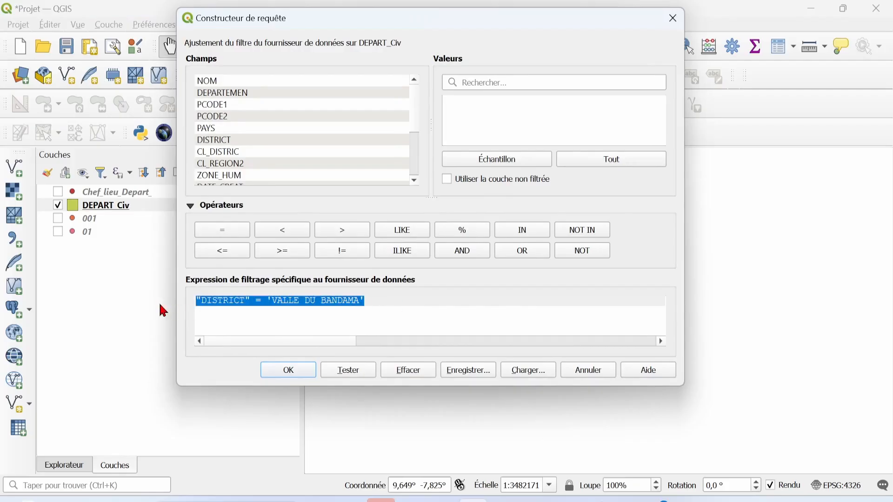
key(BackSpace)
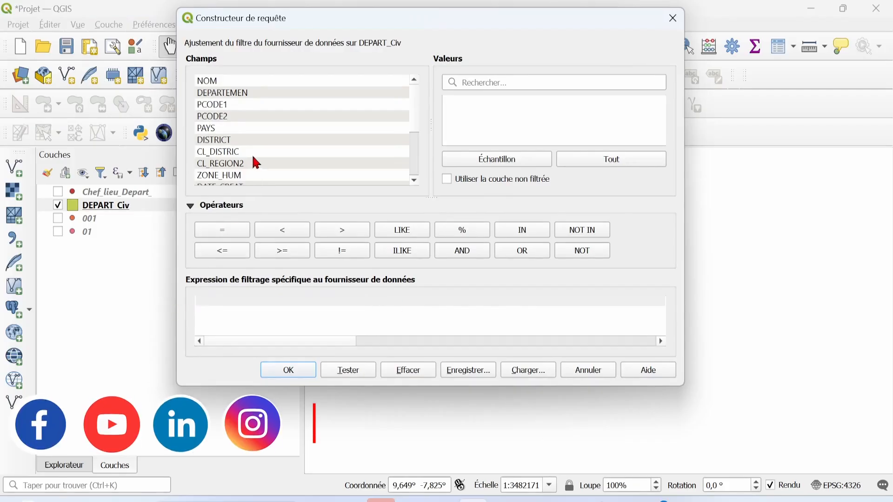
double_click(241, 140)
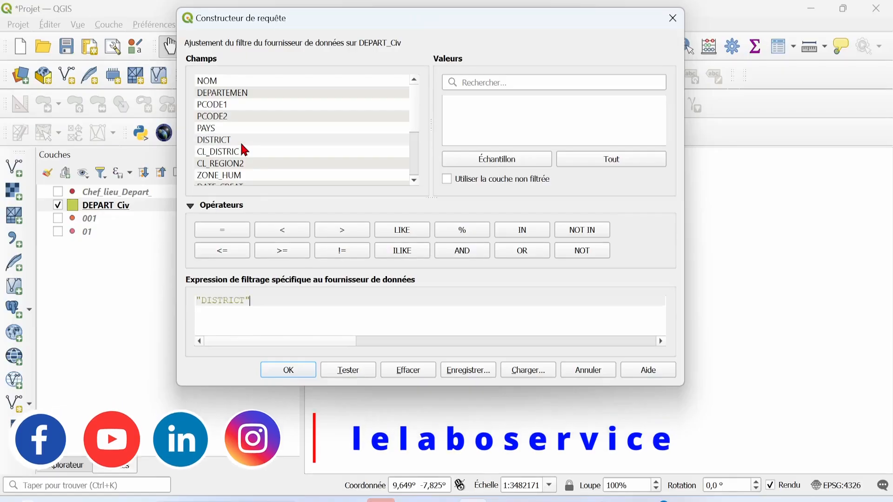
double_click(403, 231)
click(486, 163)
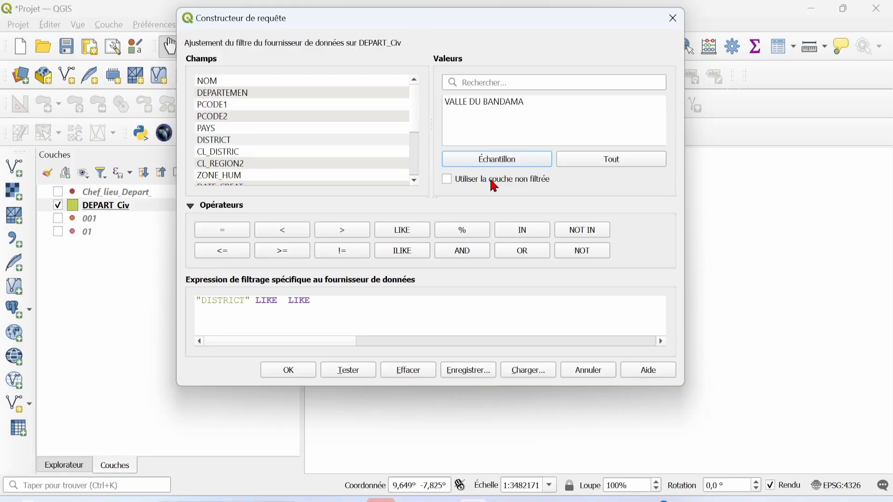
Clear the layer filter and build the expression "DISTRICT" LIKE 'DENGUELE' from the field's sample values
click(416, 374)
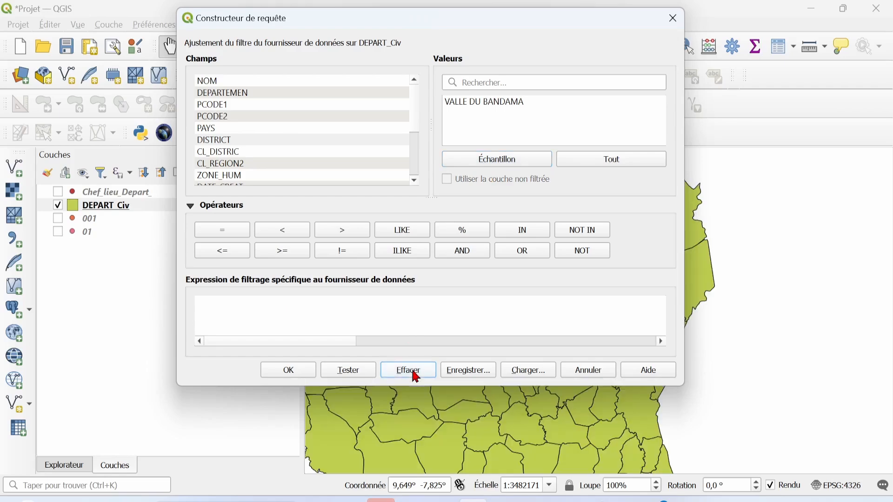
click(257, 298)
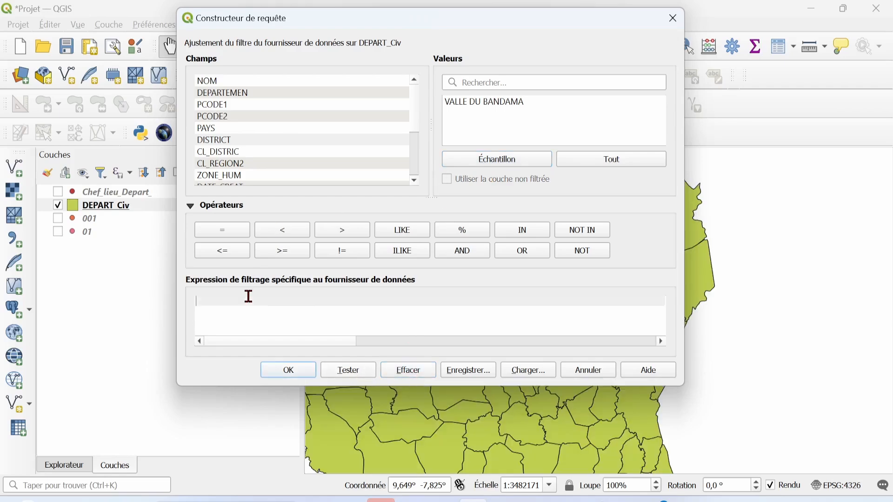
double_click(238, 142)
click(404, 231)
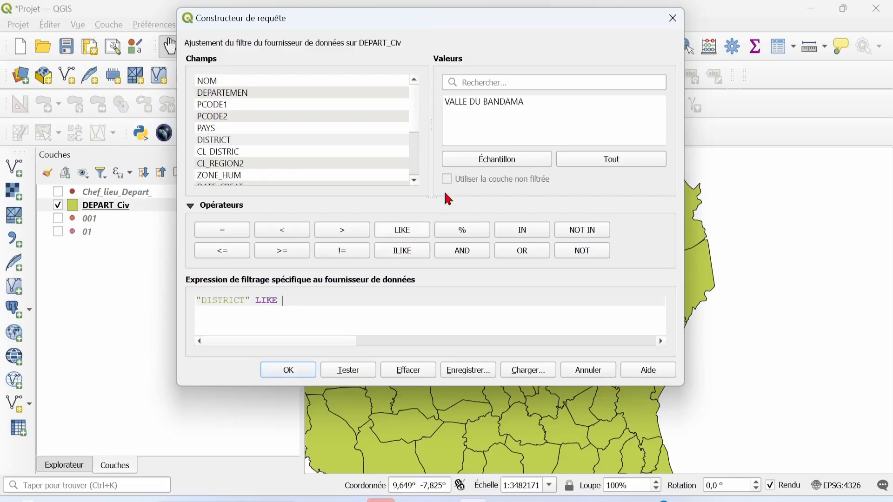
click(488, 159)
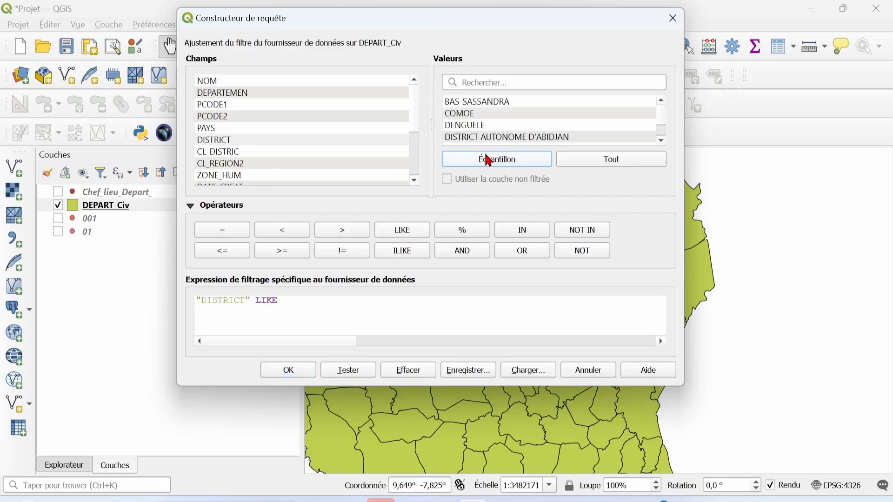
double_click(494, 127)
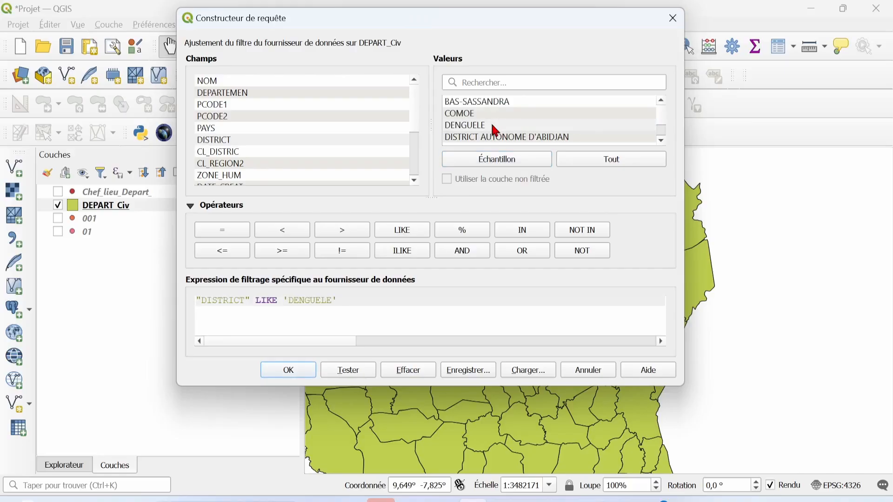
Test the DENGUELE query, then apply it as the DEPART_Civ layer's filter and inspect the filtered departments on the map
click(350, 371)
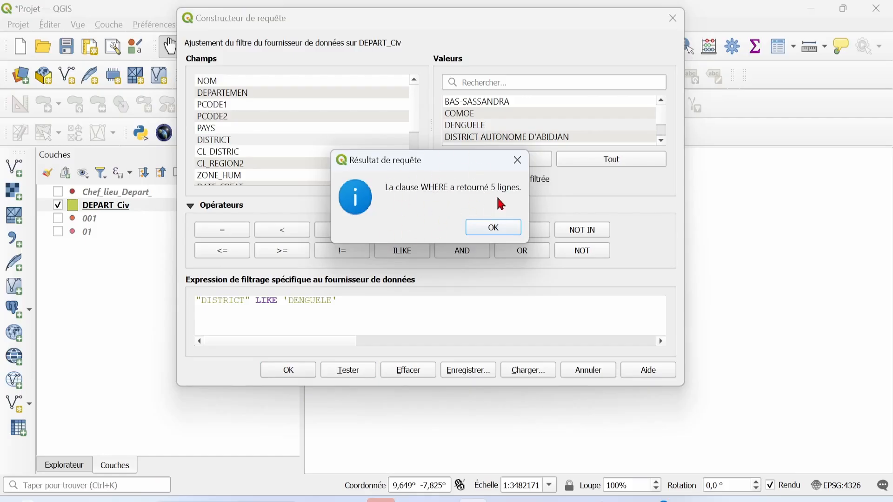
click(508, 232)
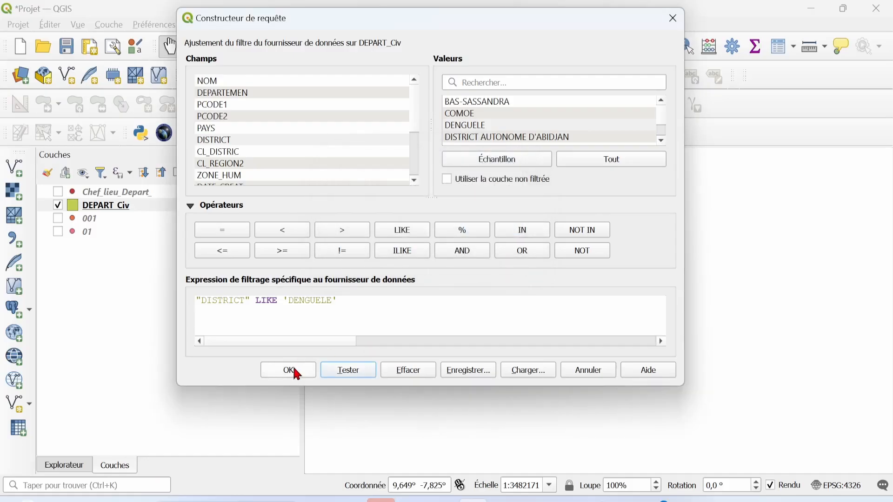
click(293, 366)
drag(352, 259, 472, 293)
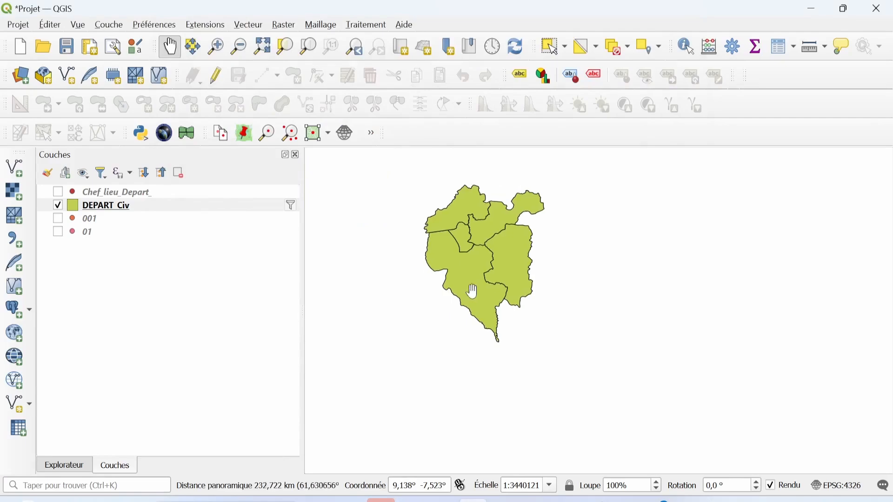
scroll(481, 229, up, 2)
scroll(502, 282, down, 2)
scroll(502, 282, down, 1)
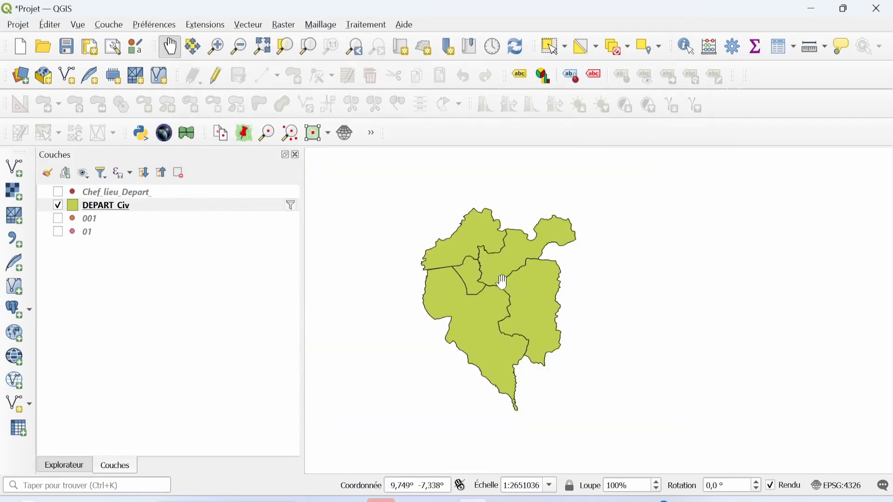
scroll(502, 282, up, 2)
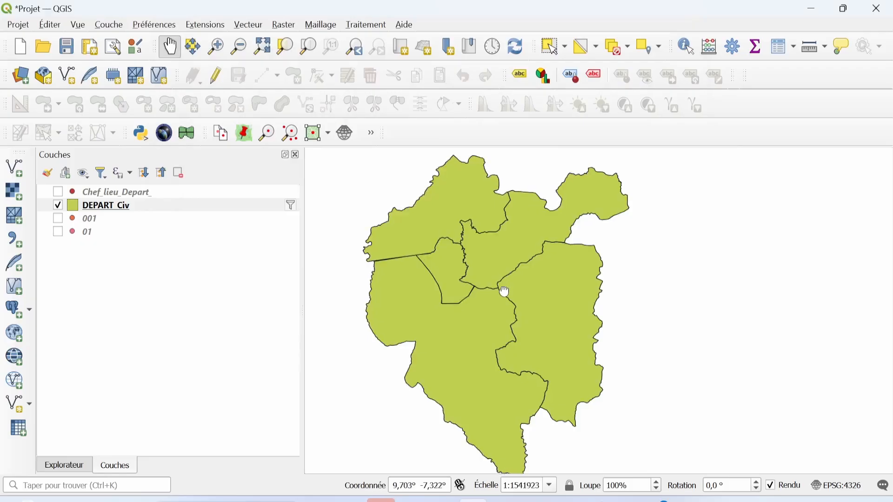
drag(502, 282, 524, 260)
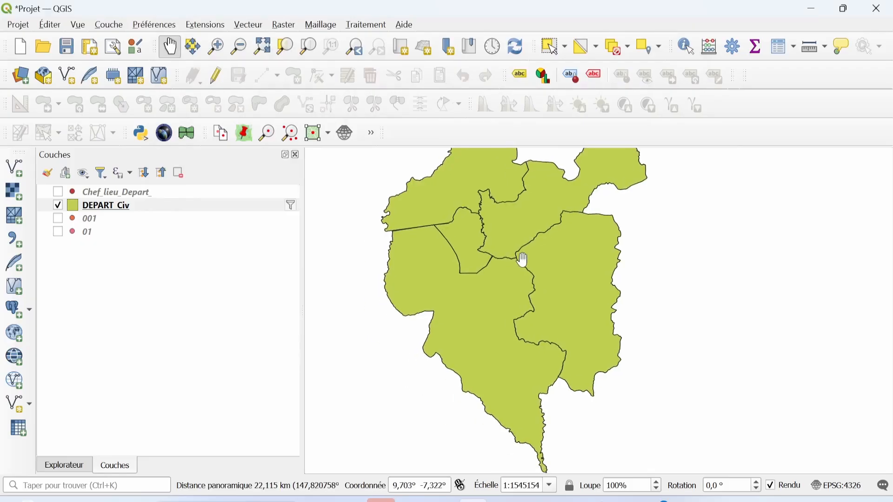
Reopen the filter query of the DEPART_Civ layer
click(291, 206)
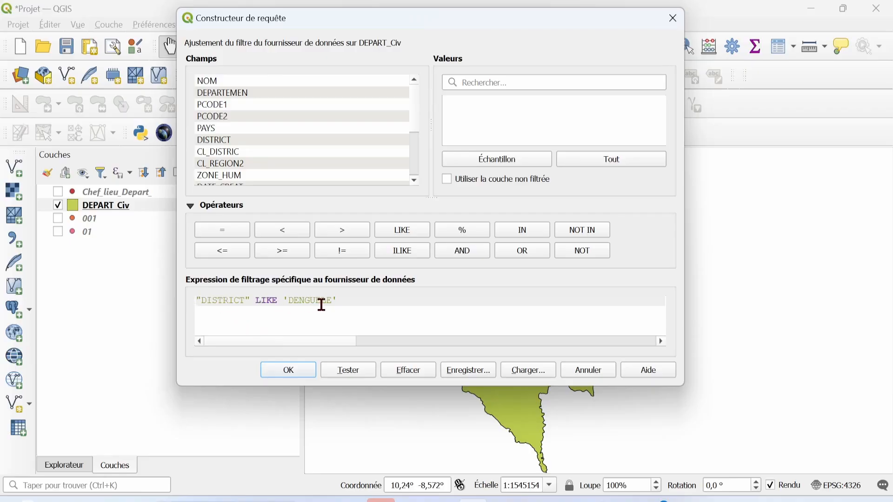
click(464, 253)
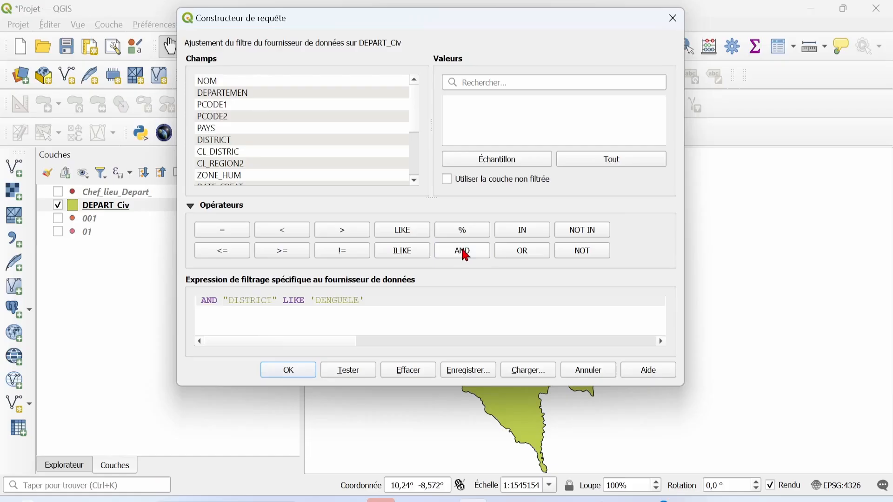
click(223, 309)
key(BackSpace)
key(BackSpace)
key(BackSpace)
key(BackSpace)
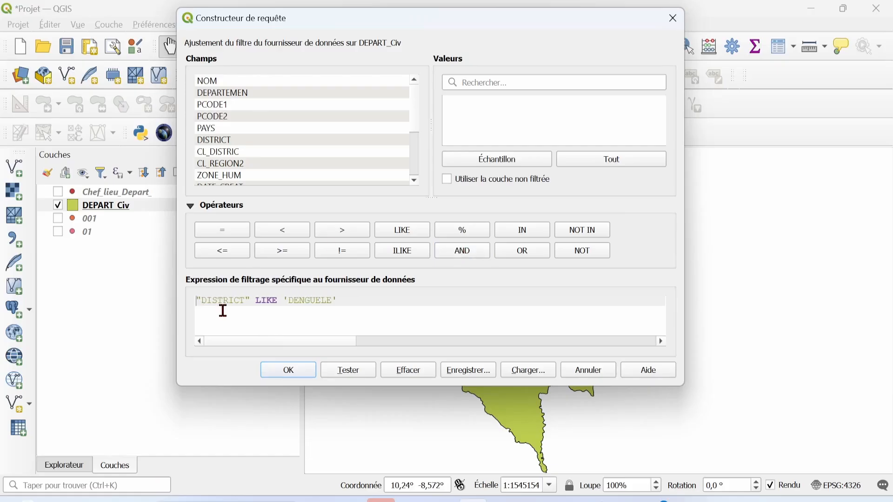
Append AND "Superficie" >= 700 to the end of the DENGUELE expression and test the query
click(461, 257)
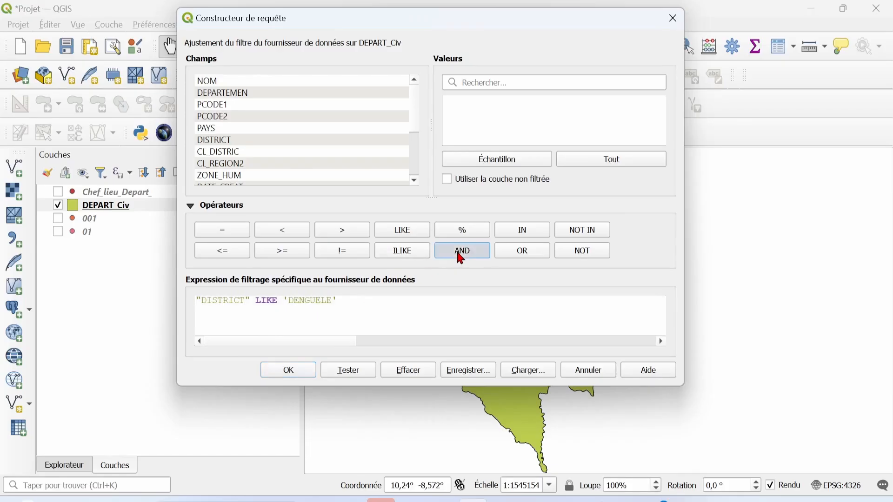
scroll(270, 159, down, 3)
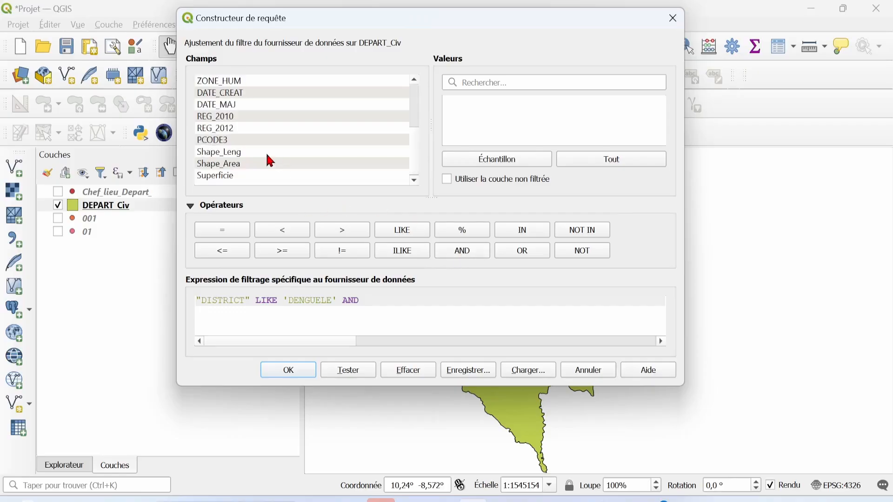
double_click(244, 178)
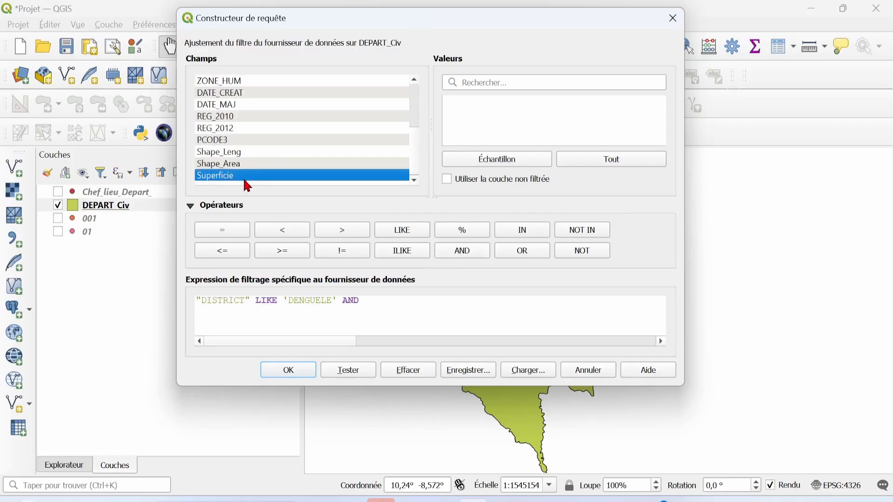
click(297, 255)
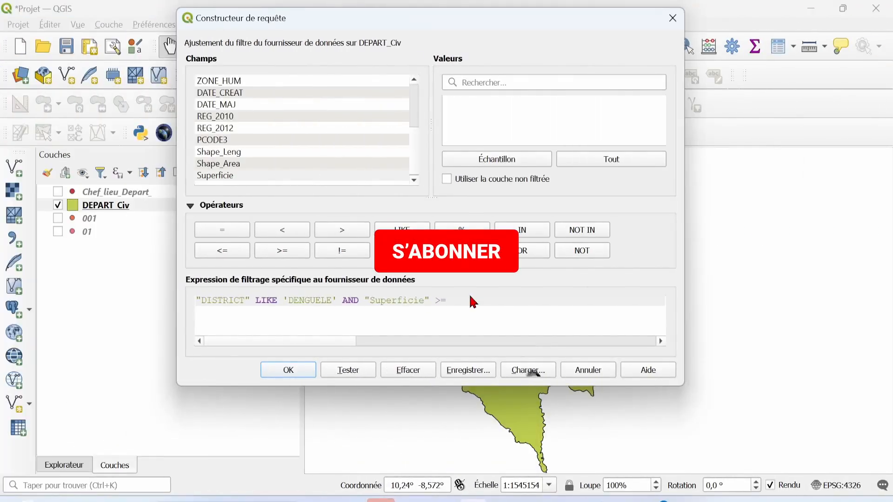
text(700)
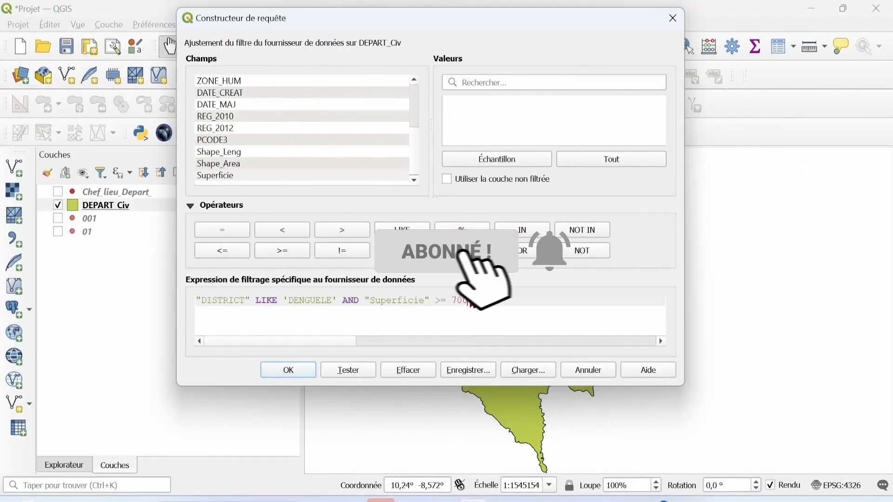
click(349, 371)
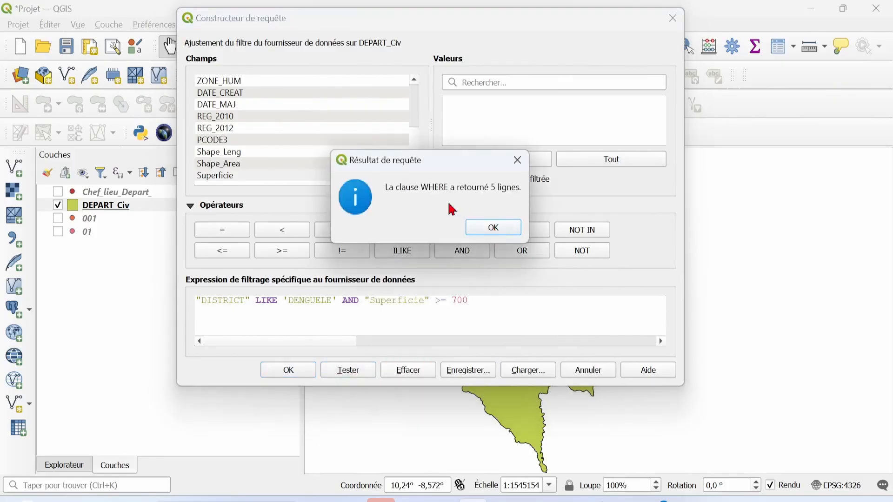
click(517, 160)
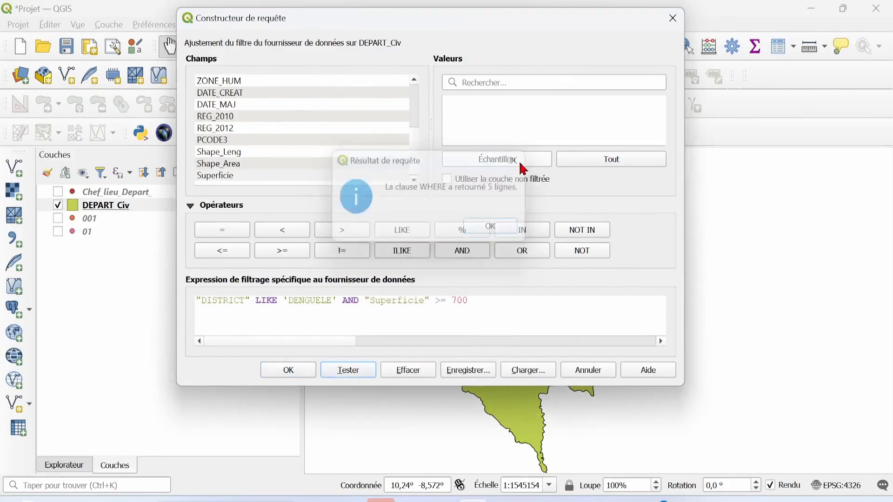
Raise the Superficie threshold in the filter expression to 1000 and test the query
click(458, 301)
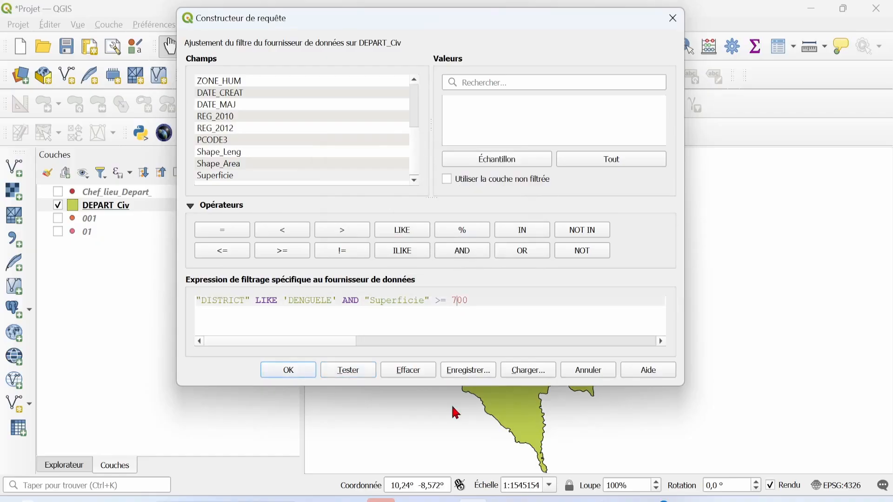
key(BackSpace)
text(1000)
click(361, 371)
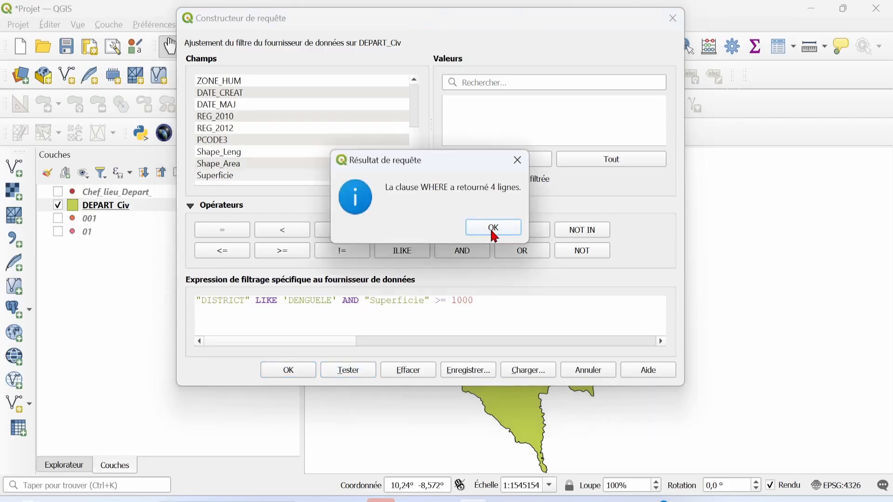
click(494, 228)
Raise the Superficie threshold in the filter expression to 1500 and test the query
drag(463, 300, 474, 301)
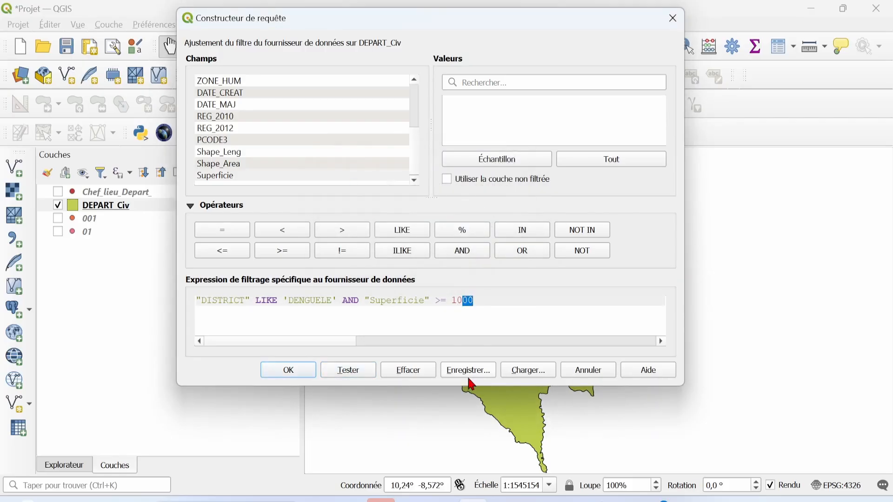
key(Left)
key(BackSpace)
text(5)
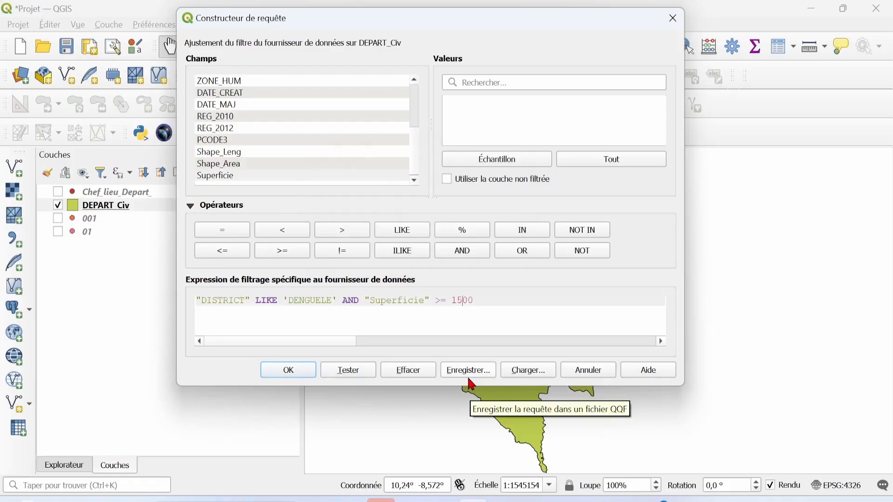
click(356, 370)
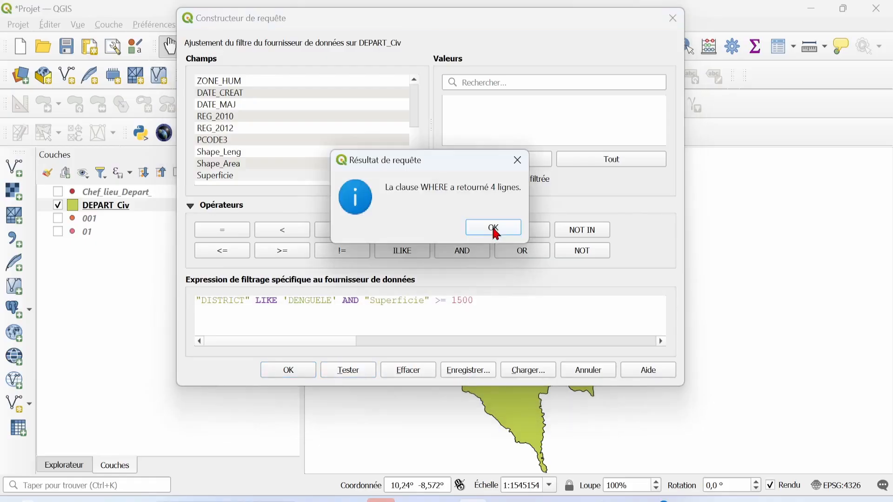
click(496, 232)
Set the Superficie threshold to 2500, test the query and apply it as the DEPART_Civ layer's filter
click(459, 300)
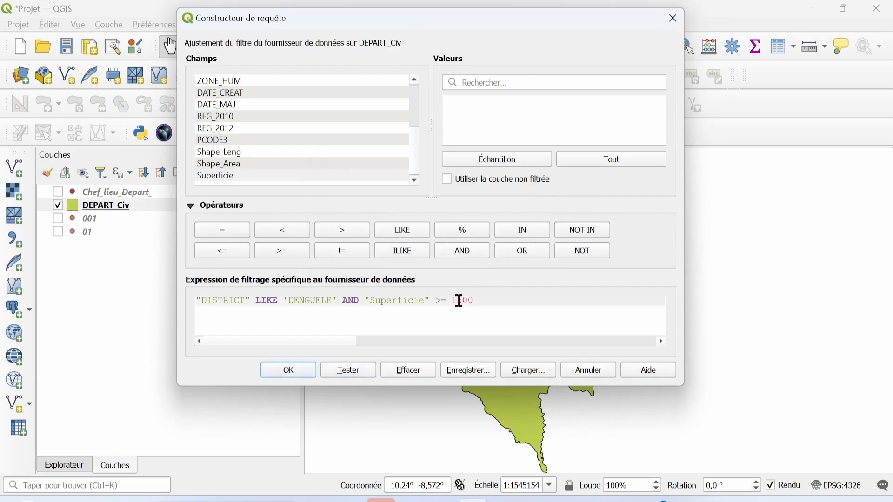
key(BackSpace)
text(2)
click(358, 372)
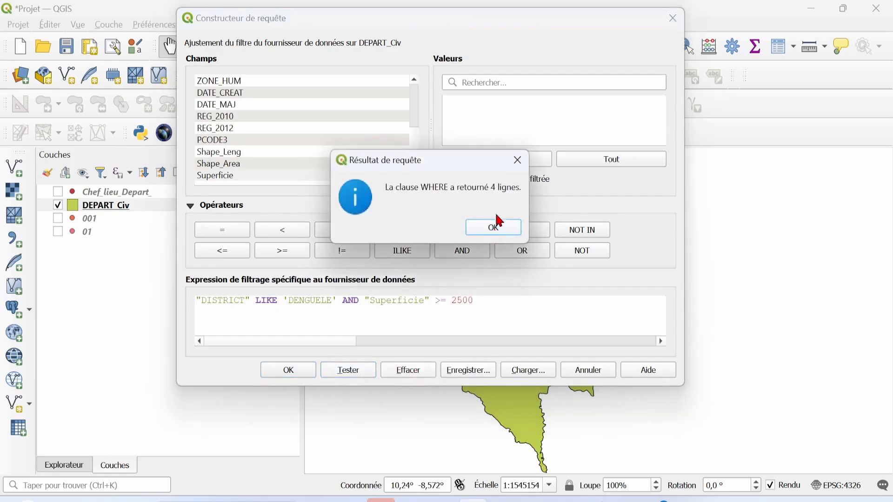
click(491, 231)
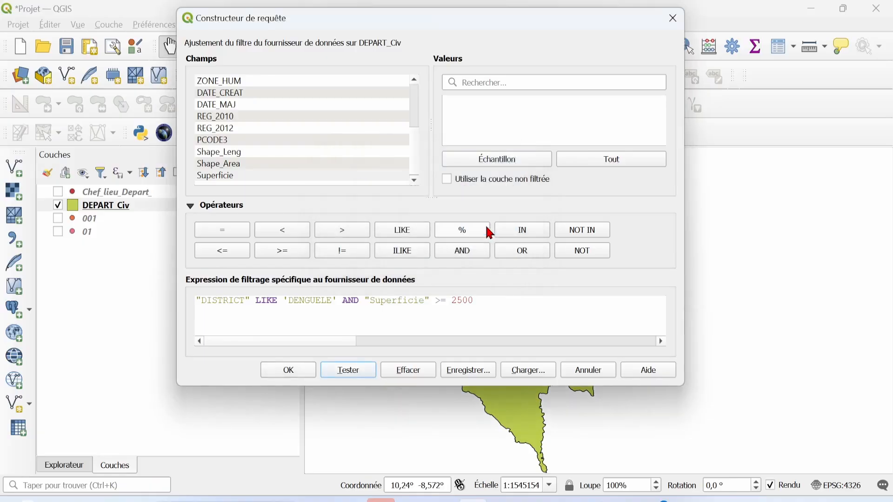
click(292, 372)
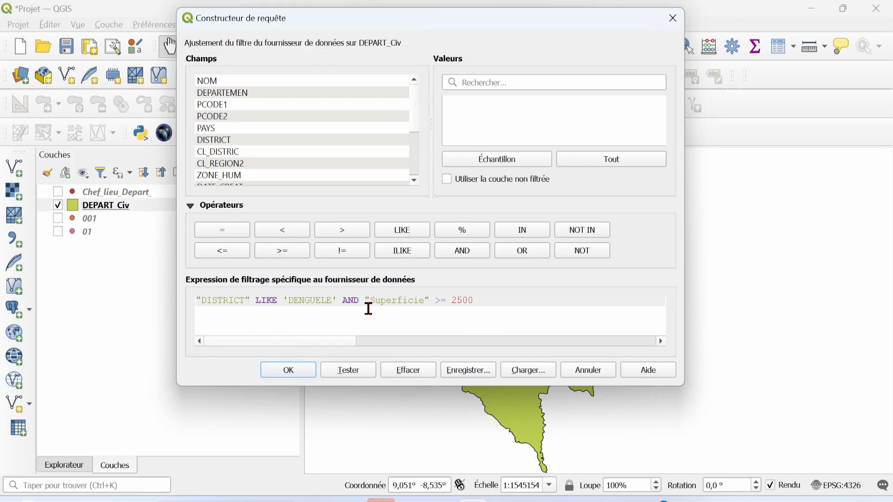
Replace AND with OR between the DISTRICT and Superficie conditions of the DEPART_Civ filter and test the query
drag(339, 302, 183, 309)
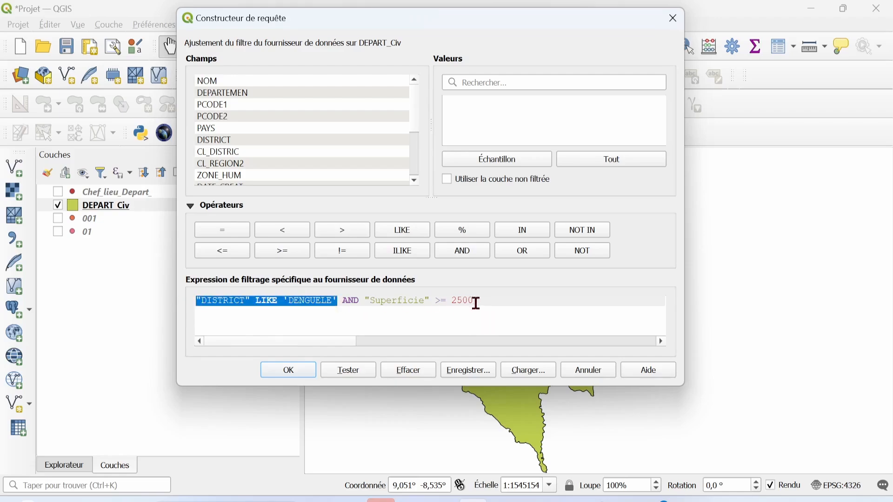
drag(475, 303, 413, 301)
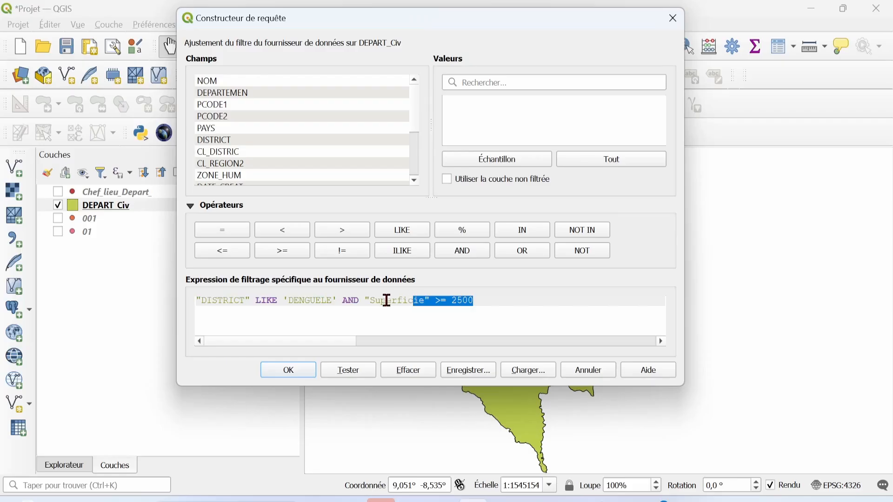
double_click(351, 301)
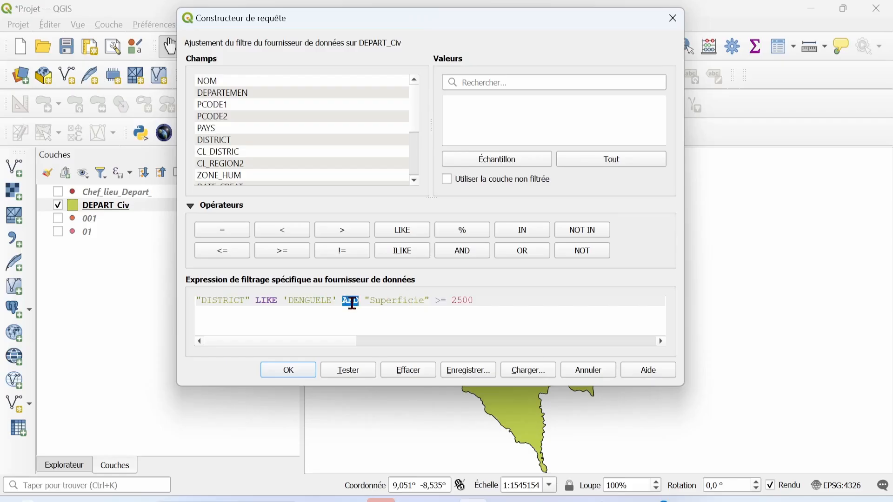
click(521, 252)
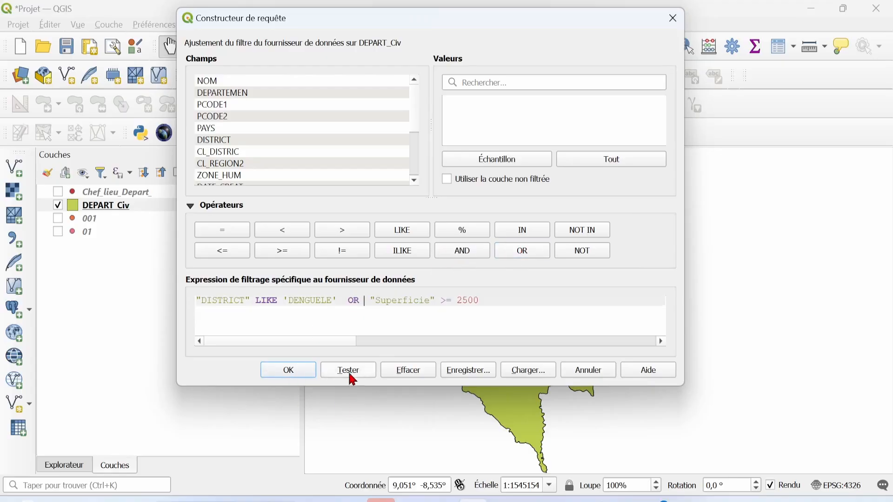
click(347, 372)
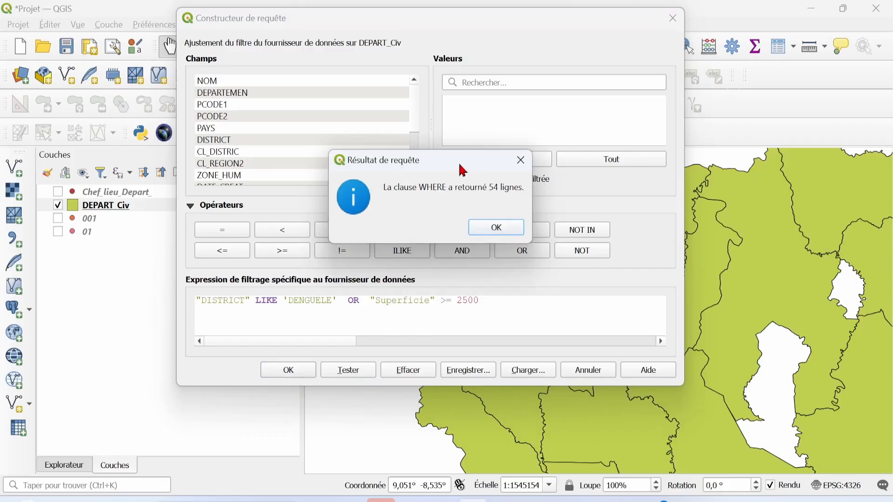
drag(462, 170, 431, 119)
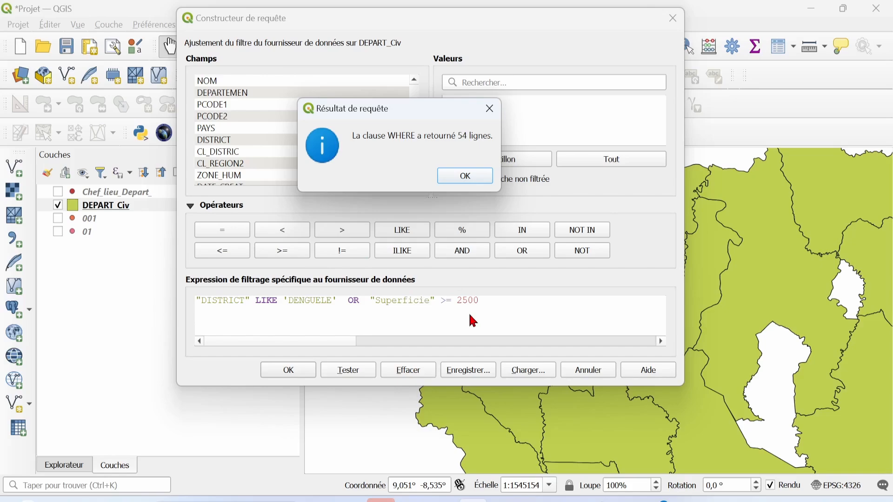
click(472, 172)
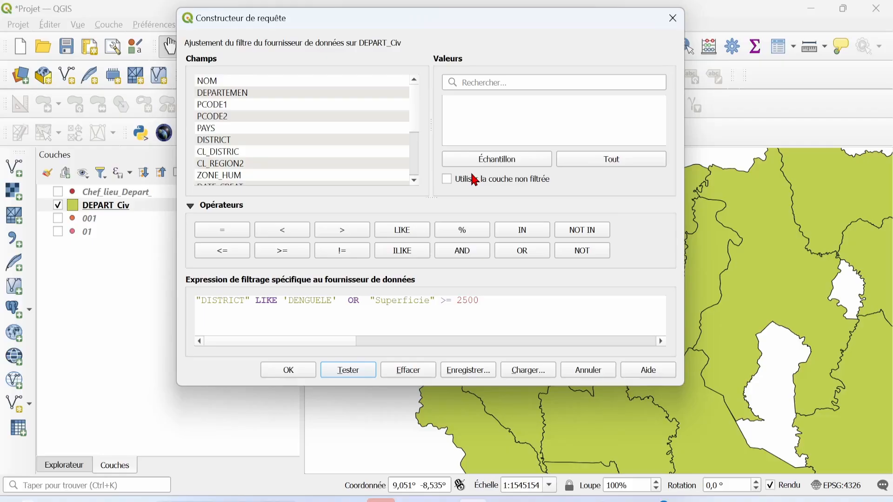
click(698, 501)
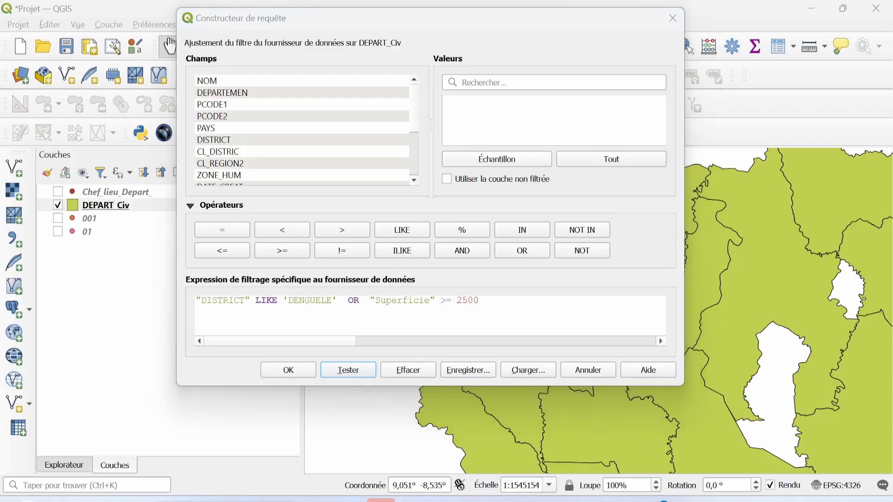